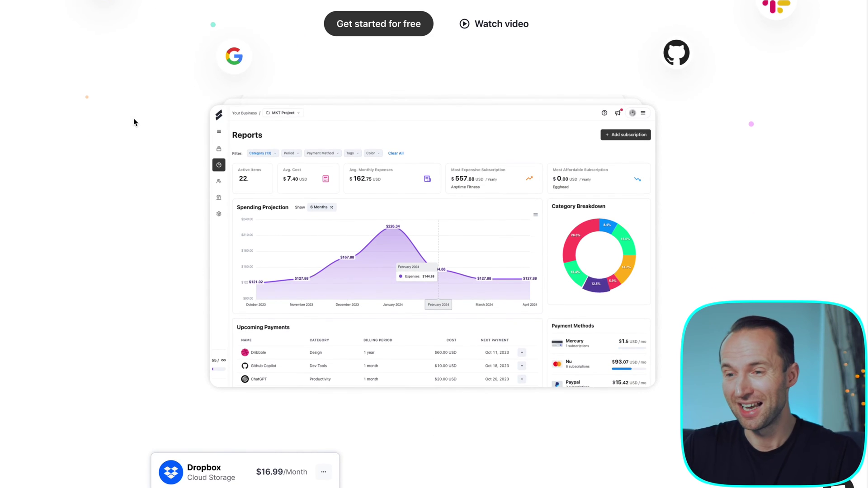
- Look over the Subly home page and open its pricing information
{"action": "scroll", "coordinate": [245, 118], "scroll_direction": "down", "scroll_amount": 1}
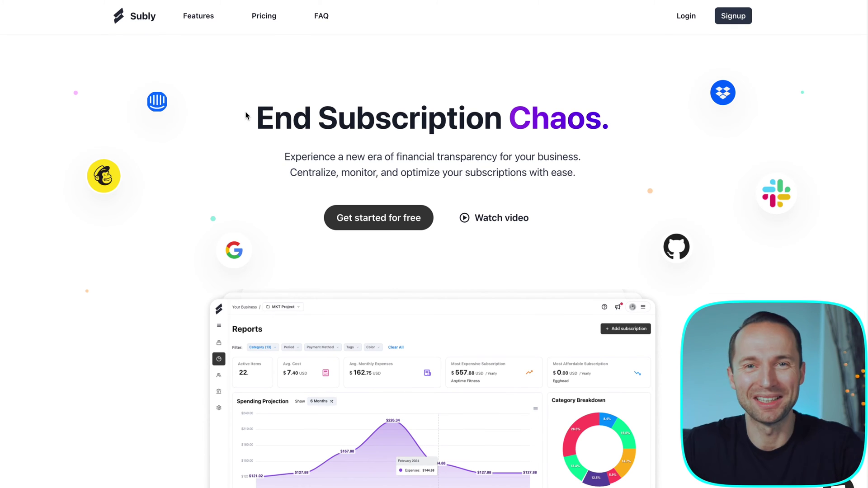
{"action": "left_click", "coordinate": [270, 18]}
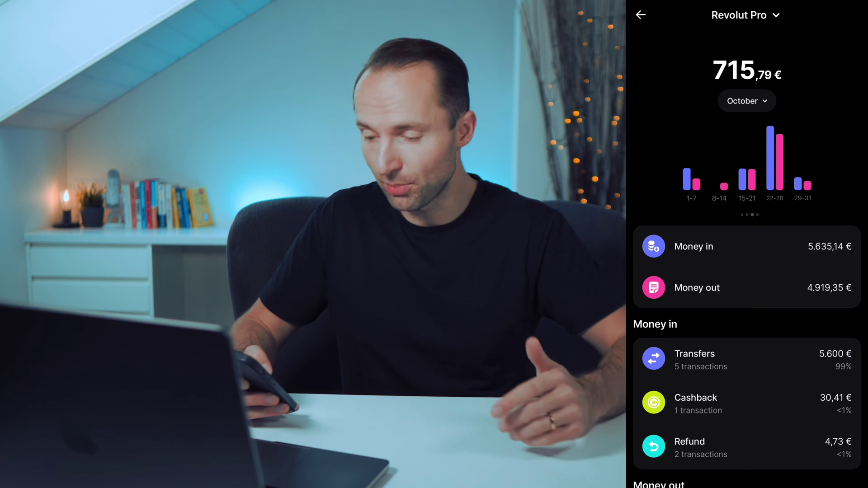
- Open the Subscriptions category in the October Revolut Pro spending and review its transactions
{"action": "scroll", "coordinate": [747, 244], "scroll_direction": "down", "scroll_amount": 10}
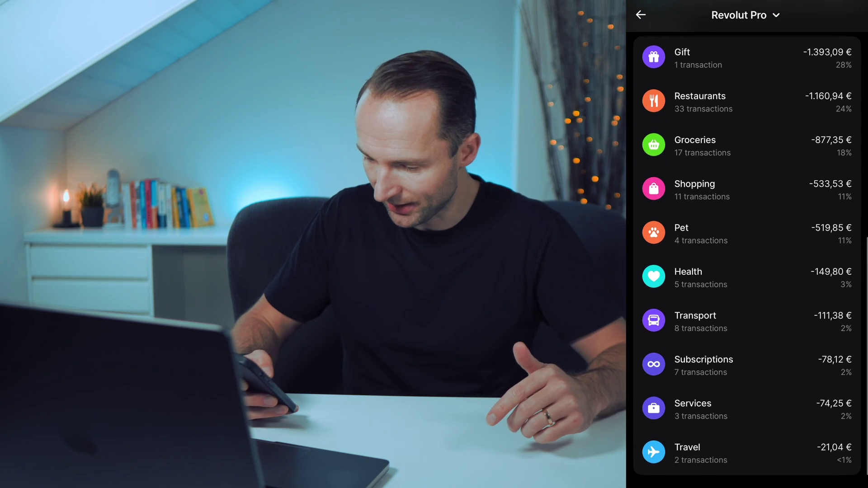
{"action": "left_click", "coordinate": [704, 365]}
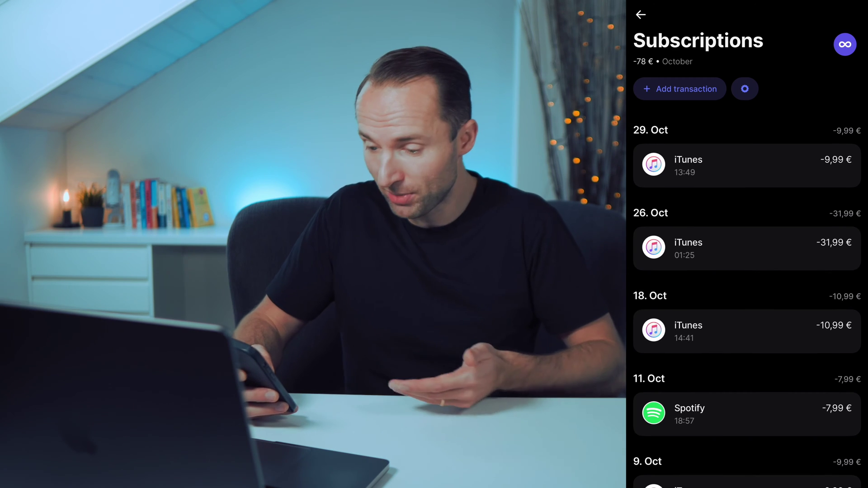
{"action": "scroll", "coordinate": [747, 245], "scroll_direction": "down", "scroll_amount": 5}
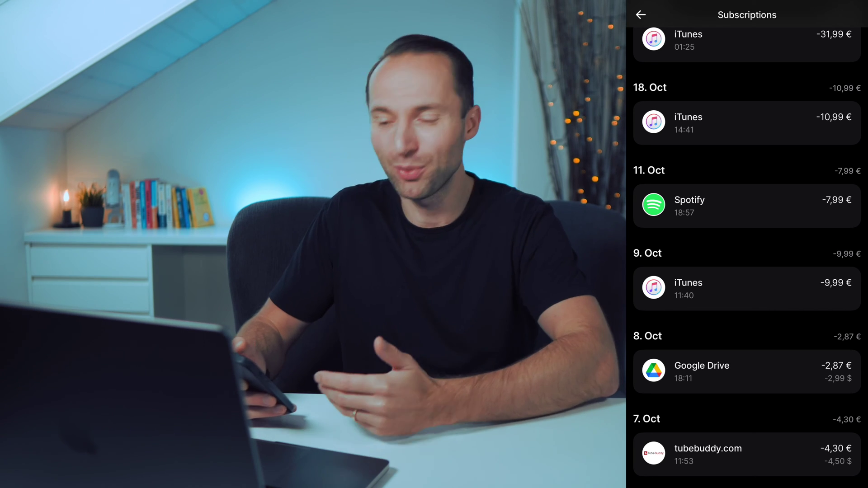
{"action": "scroll", "coordinate": [747, 245], "scroll_direction": "up", "scroll_amount": 5}
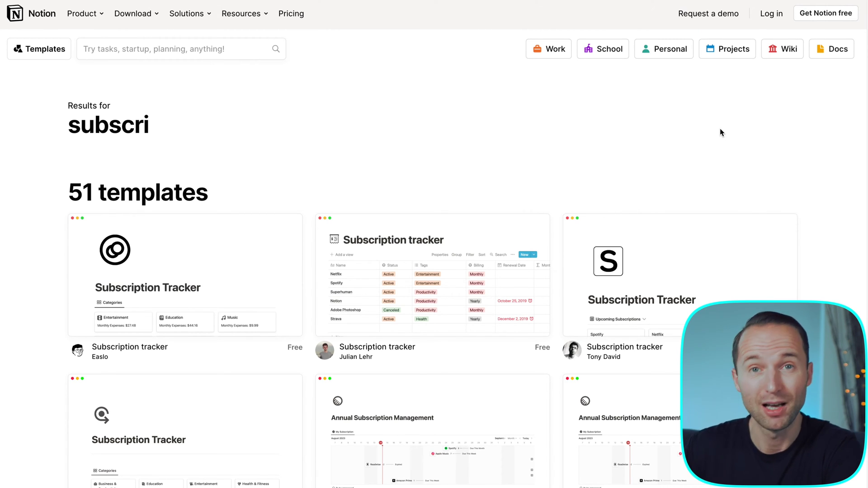
- Browse the Notion templates for "subscri" and examine the free Subscription tracker with Status, Tags and Billing columns, including its description
{"action": "scroll", "coordinate": [720, 131], "scroll_direction": "down", "scroll_amount": 5}
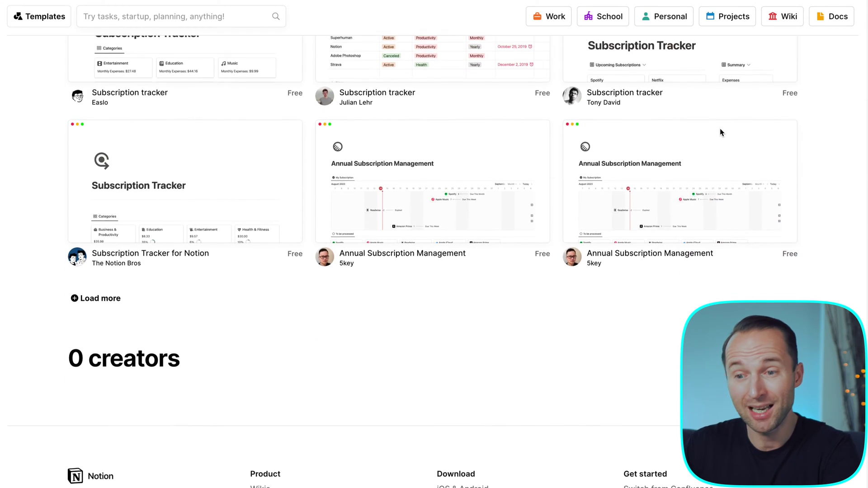
{"action": "scroll", "coordinate": [721, 129], "scroll_direction": "up", "scroll_amount": 4}
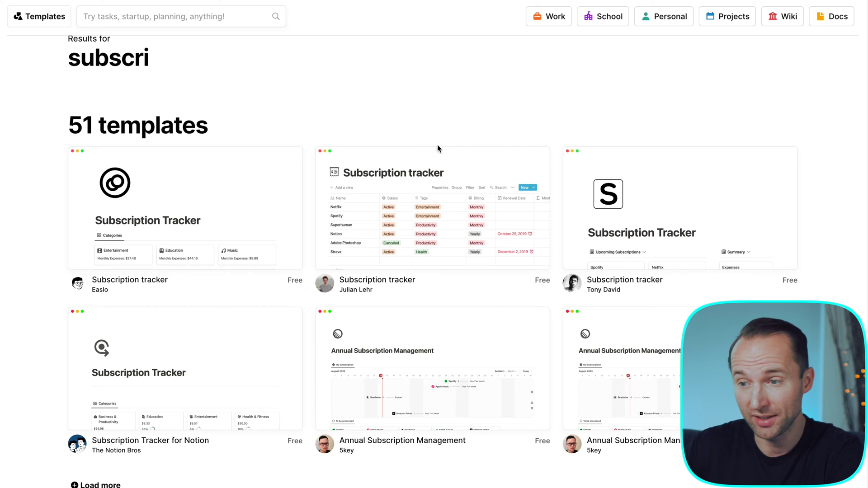
{"action": "left_click", "coordinate": [433, 202]}
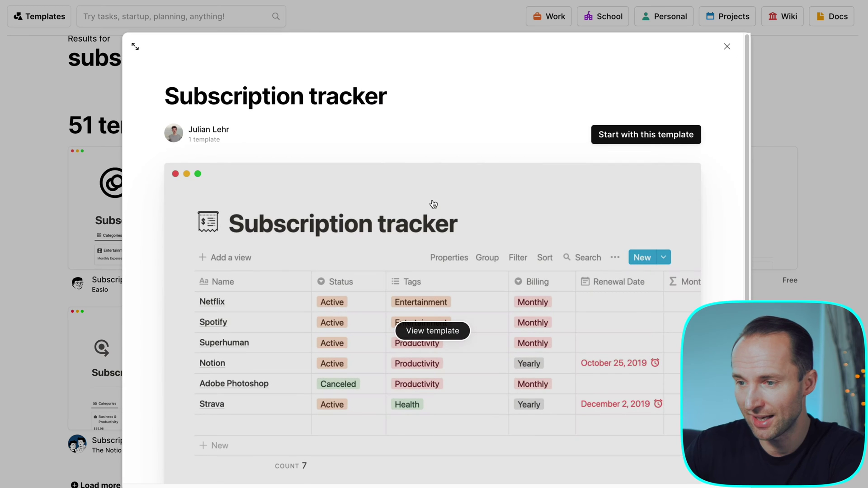
{"action": "scroll", "coordinate": [470, 254], "scroll_direction": "down", "scroll_amount": 3}
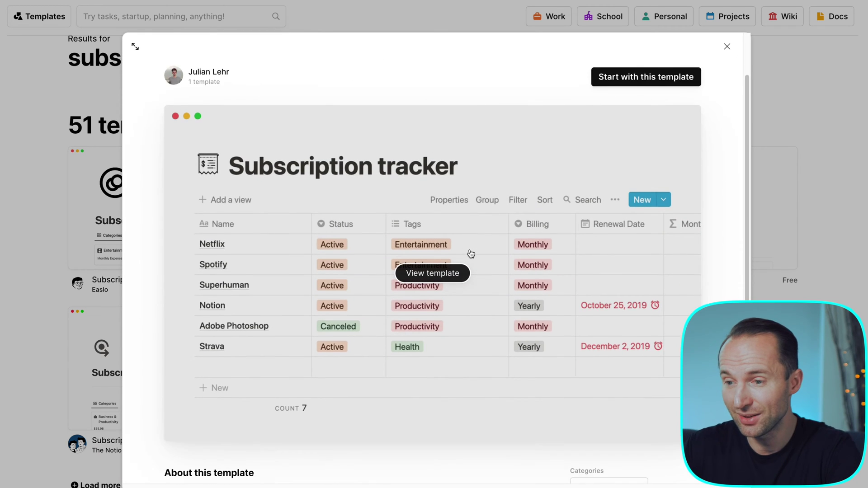
{"action": "scroll", "coordinate": [470, 254], "scroll_direction": "down", "scroll_amount": 2}
{"action": "scroll", "coordinate": [470, 254], "scroll_direction": "up", "scroll_amount": 3}
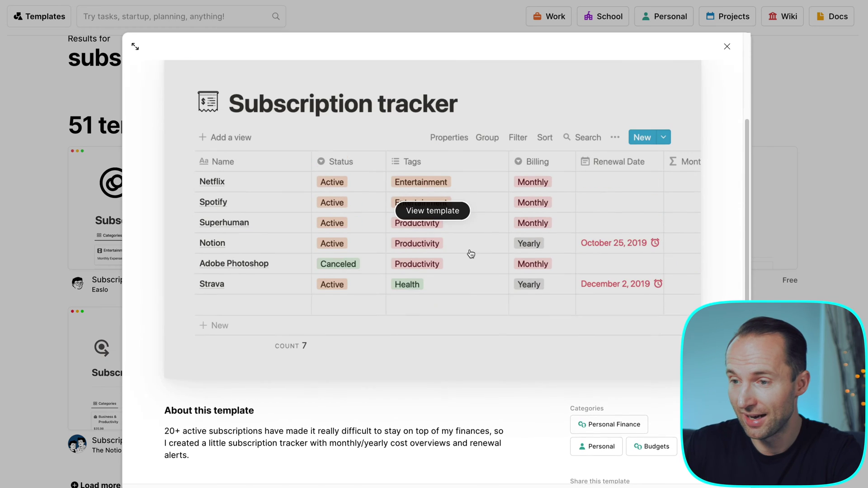
{"action": "left_click", "coordinate": [448, 260]}
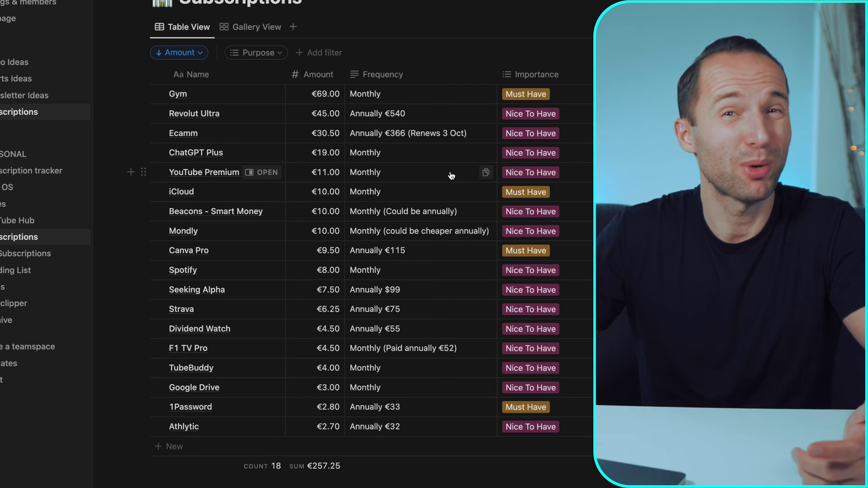
- View the available Importance options for the Gym entry in the Notion Subscriptions table, leaving the entry as it is
{"action": "scroll", "coordinate": [452, 176], "scroll_direction": "up", "scroll_amount": 1}
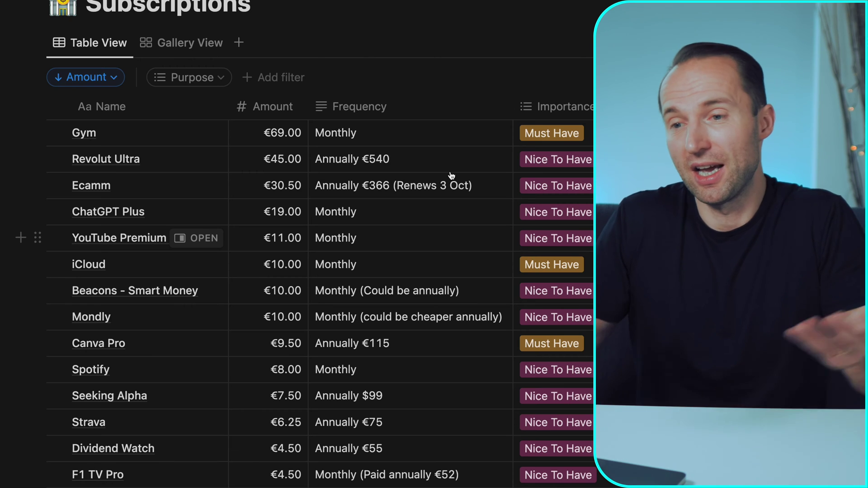
{"action": "scroll", "coordinate": [106, 167], "scroll_direction": "up", "scroll_amount": 1}
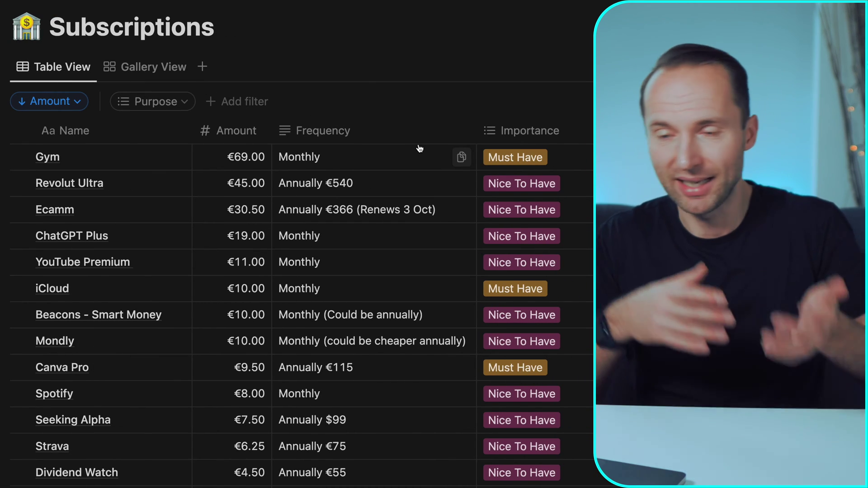
{"action": "left_click", "coordinate": [390, 156]}
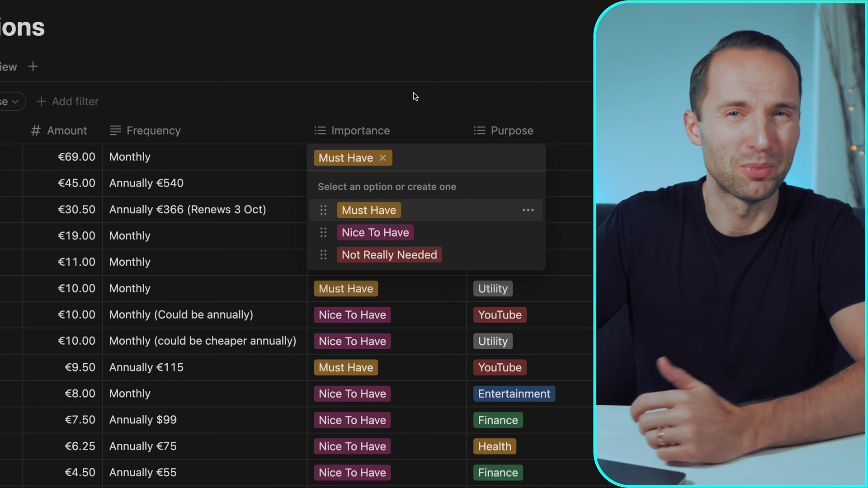
{"action": "key", "text": "Escape"}
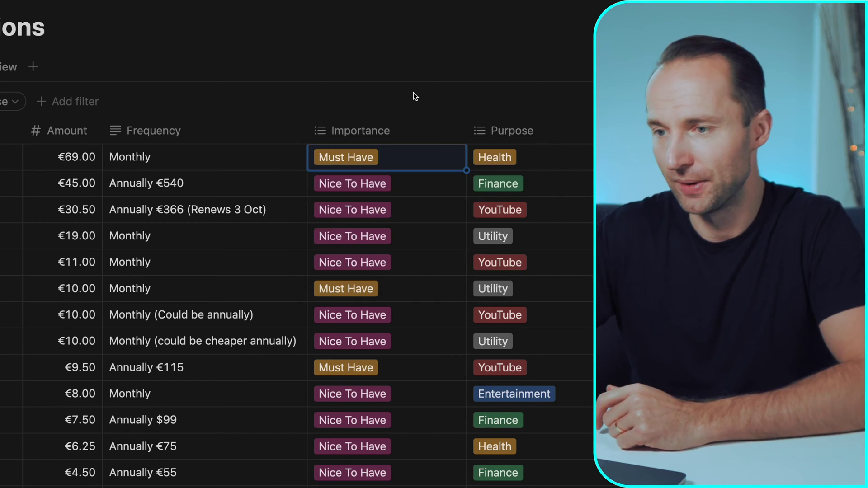
- View the available Purpose options for the Gym subscription without changing its tag
{"action": "left_click", "coordinate": [533, 156]}
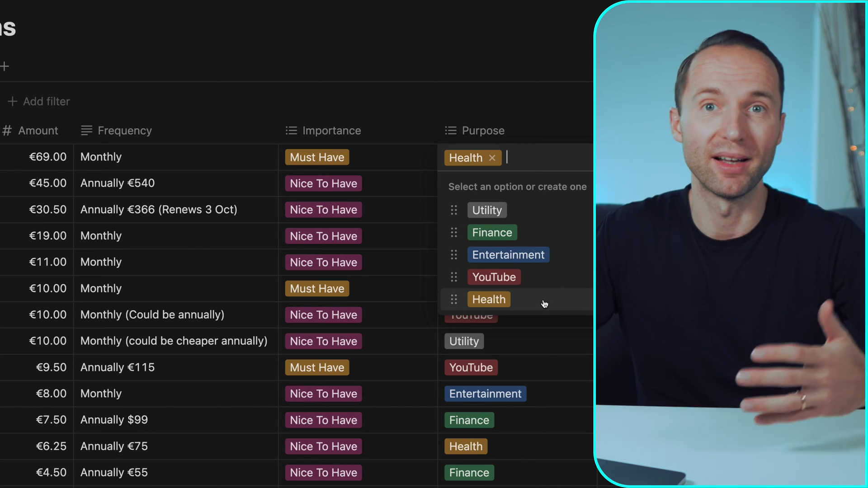
{"action": "key", "text": "Down"}
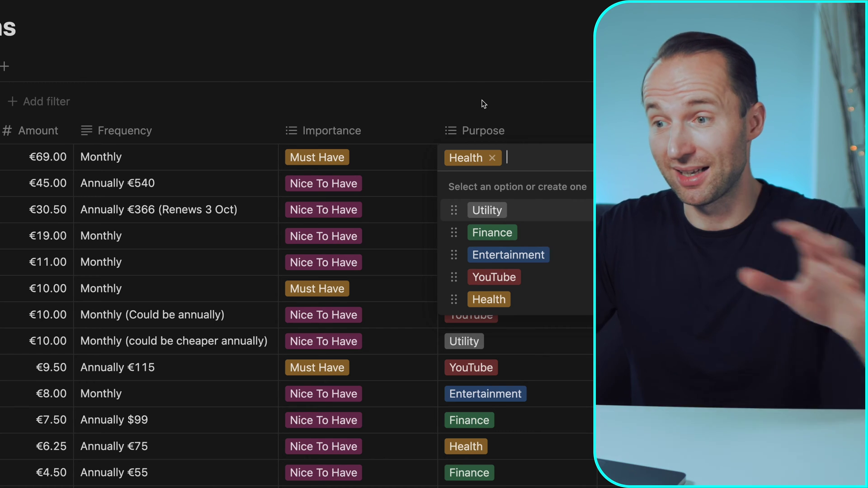
{"action": "left_click", "coordinate": [483, 101]}
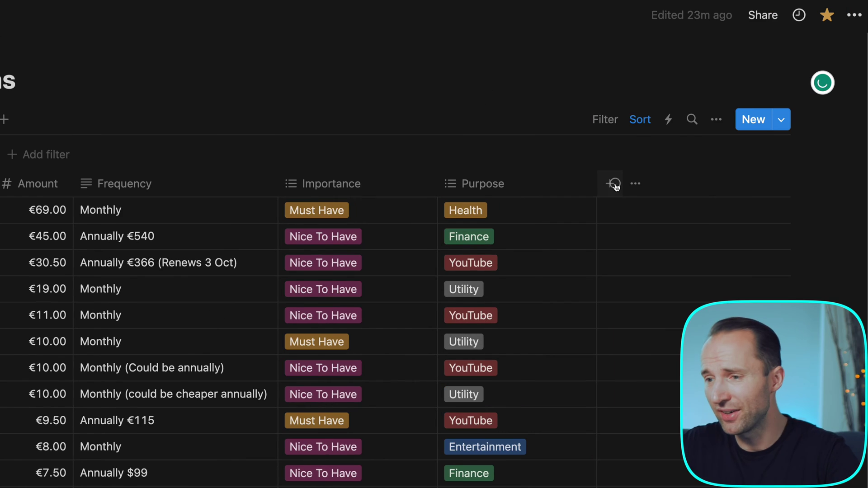
- Start adding a column after Purpose and look through the available property types
{"action": "left_click", "coordinate": [614, 183]}
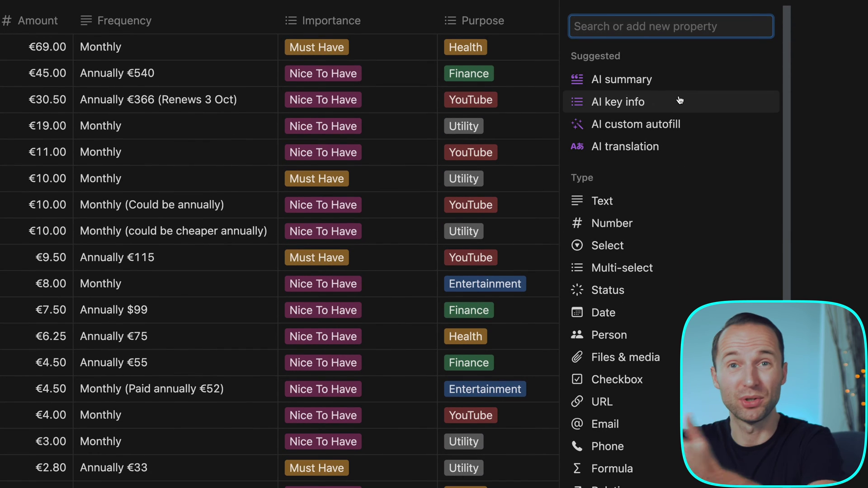
{"action": "scroll", "coordinate": [680, 102], "scroll_direction": "down", "scroll_amount": 1}
{"action": "scroll", "coordinate": [682, 100], "scroll_direction": "down", "scroll_amount": 3}
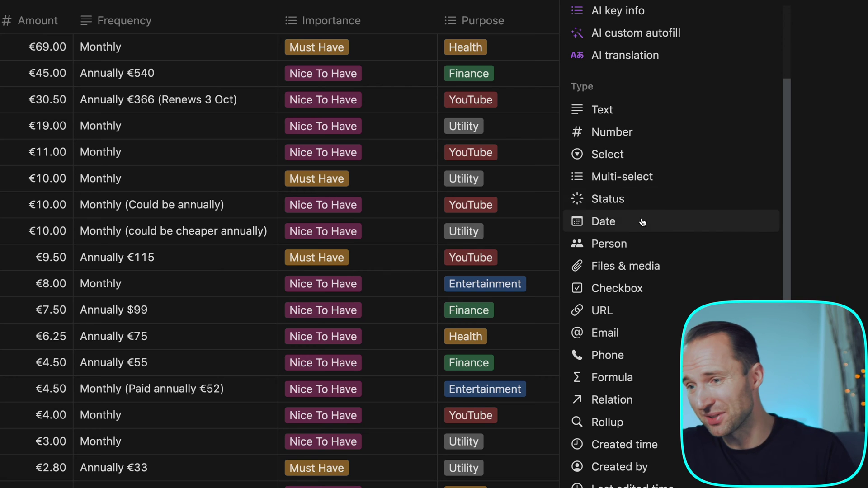
{"action": "scroll", "coordinate": [635, 256], "scroll_direction": "down", "scroll_amount": 3}
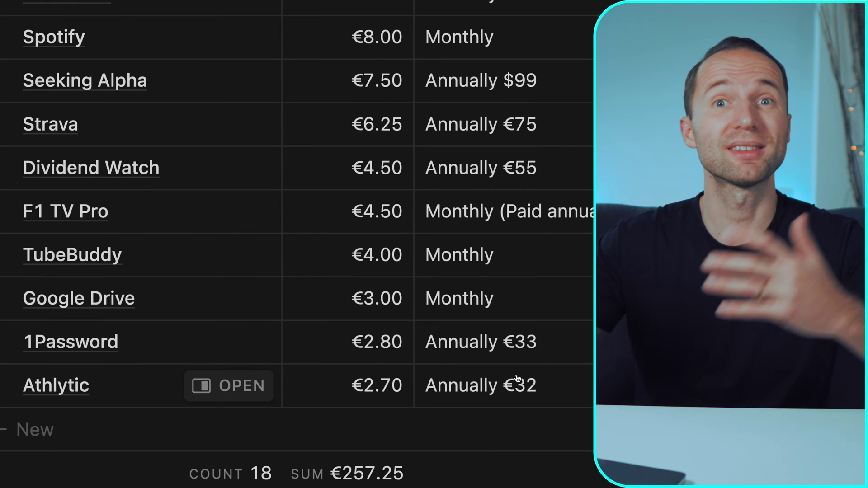
- Examine the Google Drive, TubeBuddy and F1 TV Pro entries among the cheaper subscriptions
{"action": "mouse_move", "coordinate": [144, 383]}
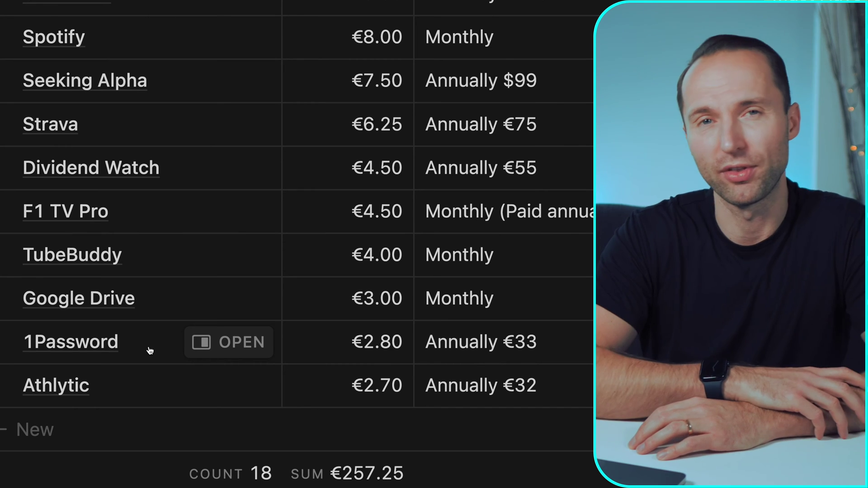
{"action": "left_click", "coordinate": [219, 294]}
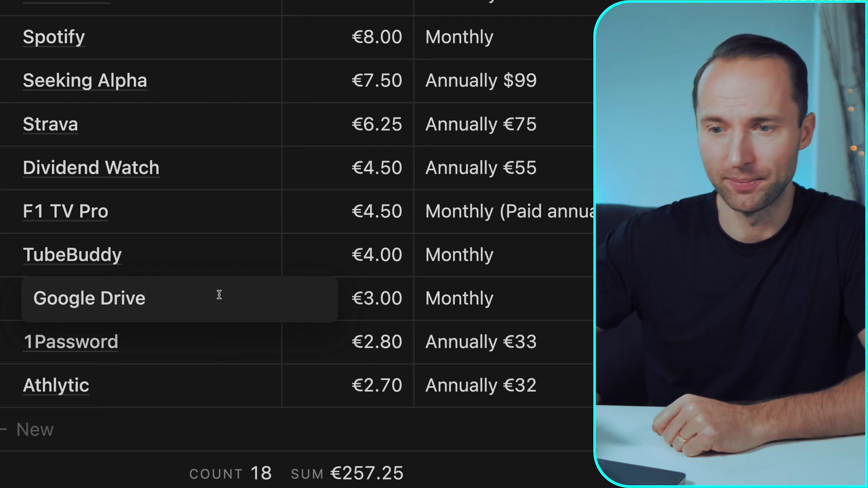
{"action": "left_click", "coordinate": [146, 252]}
{"action": "scroll", "coordinate": [147, 252], "scroll_direction": "right", "scroll_amount": 10}
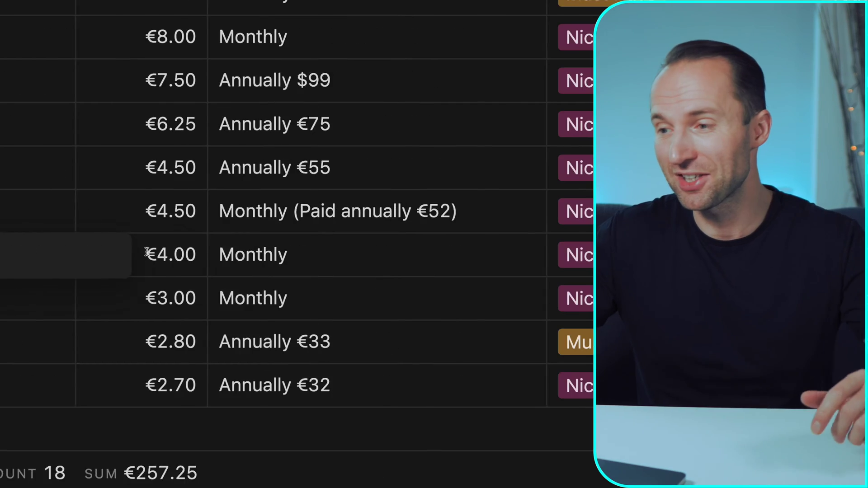
{"action": "scroll", "coordinate": [146, 252], "scroll_direction": "left", "scroll_amount": 10}
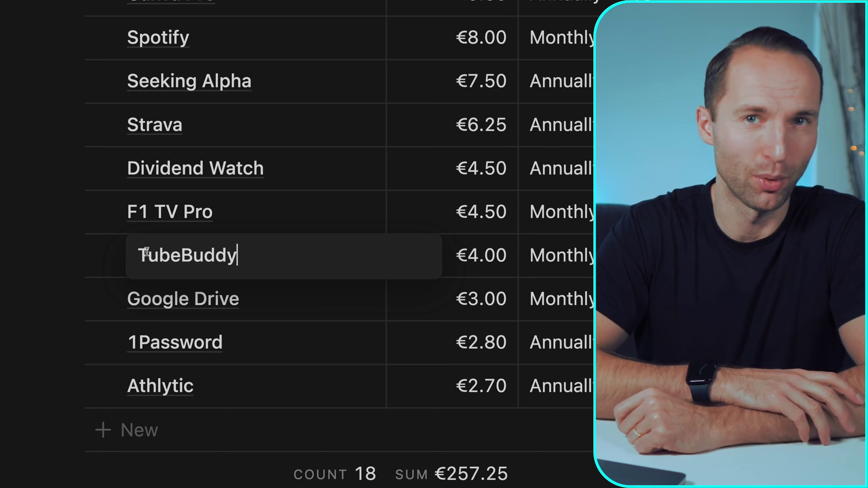
{"action": "left_click", "coordinate": [263, 217]}
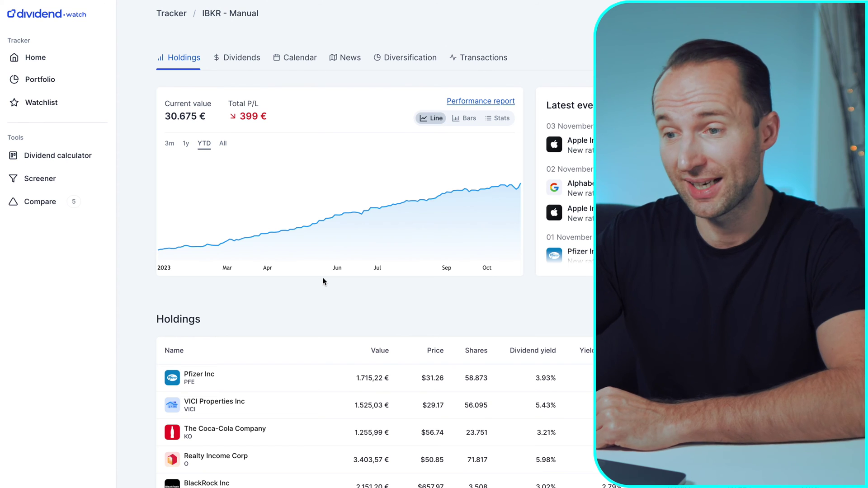
- Review the holdings of the IBKR - Manual portfolio in Dividend Watch and show its performance as bars
{"action": "scroll", "coordinate": [323, 281], "scroll_direction": "down", "scroll_amount": 3}
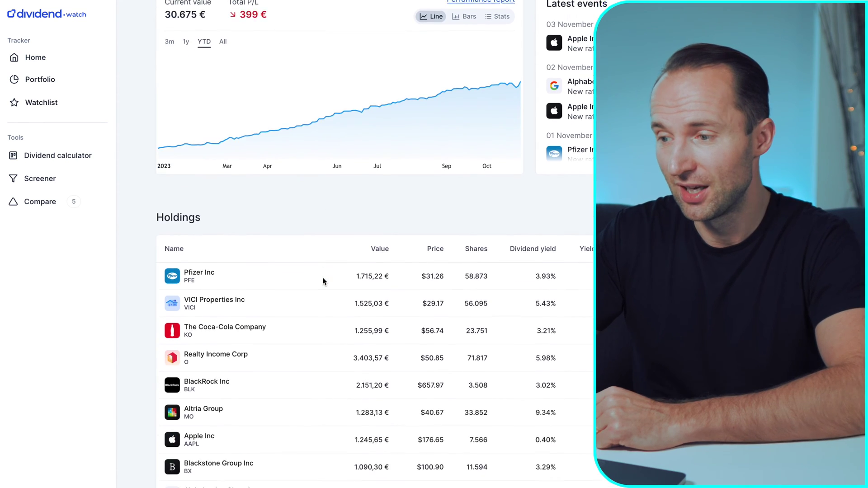
{"action": "scroll", "coordinate": [323, 280], "scroll_direction": "up", "scroll_amount": 4}
{"action": "scroll", "coordinate": [323, 282], "scroll_direction": "down", "scroll_amount": 1}
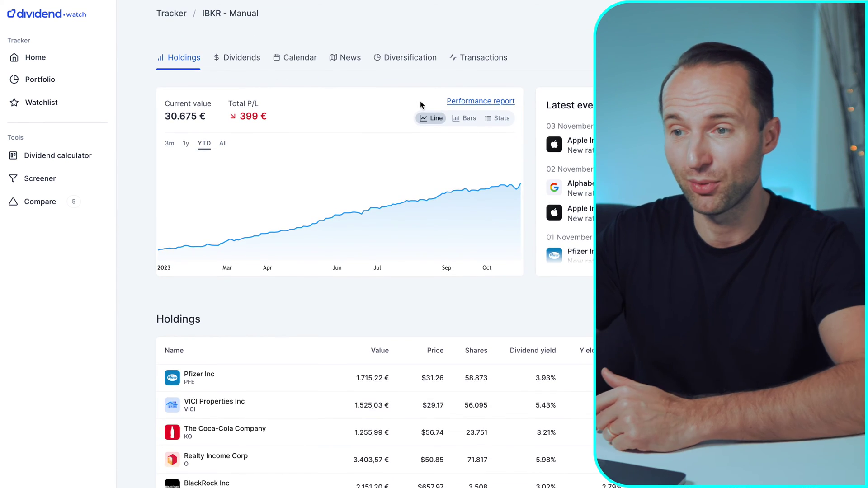
{"action": "left_click", "coordinate": [468, 120]}
{"action": "scroll", "coordinate": [468, 120], "scroll_direction": "down", "scroll_amount": 2}
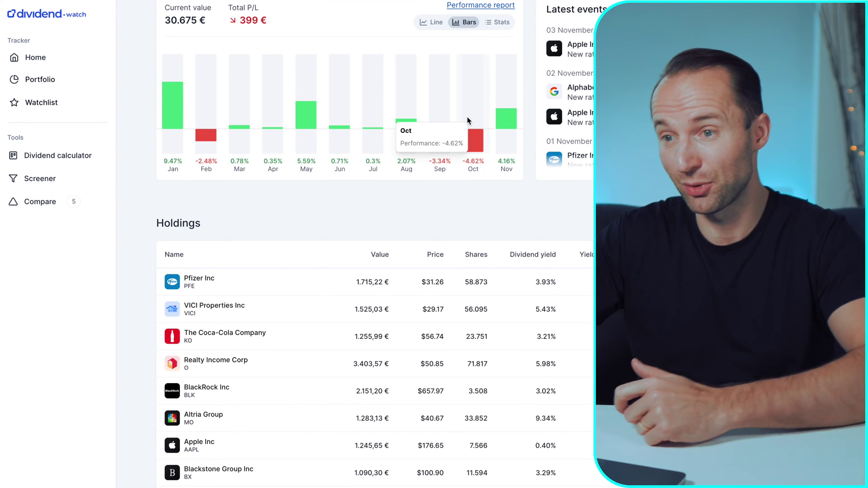
- Open the portfolio's dividends overview and review the monthly income, November payouts and annual income breakdown
{"action": "scroll", "coordinate": [420, 111], "scroll_direction": "up", "scroll_amount": 2}
{"action": "left_click", "coordinate": [241, 60]}
{"action": "scroll", "coordinate": [244, 108], "scroll_direction": "down", "scroll_amount": 6}
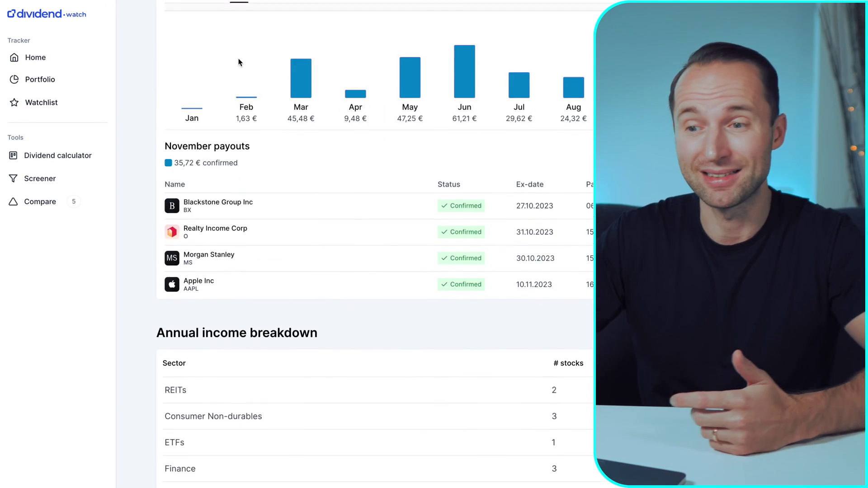
{"action": "scroll", "coordinate": [240, 62], "scroll_direction": "down", "scroll_amount": 3}
{"action": "scroll", "coordinate": [238, 61], "scroll_direction": "up", "scroll_amount": 1}
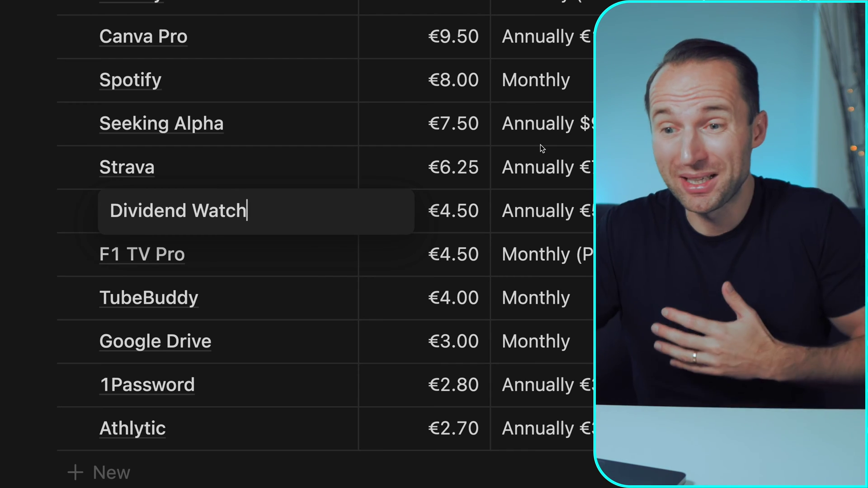
- Examine the Dividend Watch and Strava rows in the Notion Subscriptions table across their columns
{"action": "scroll", "coordinate": [290, 226], "scroll_direction": "right", "scroll_amount": 15}
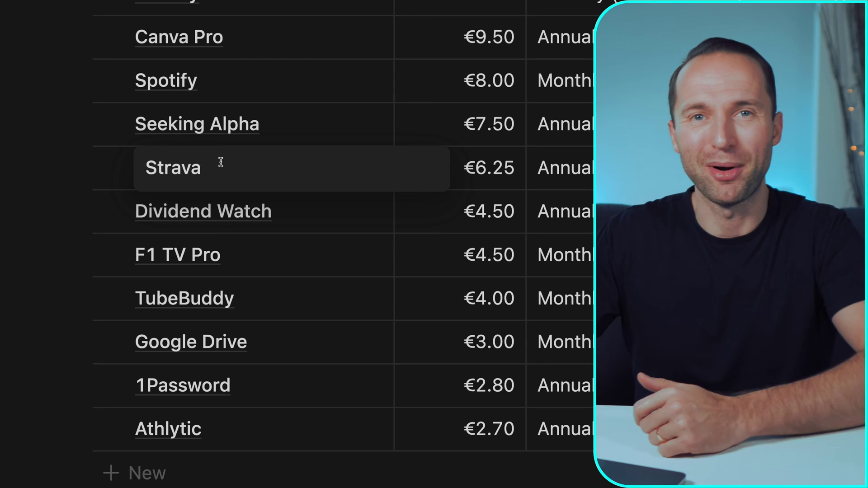
{"action": "scroll", "coordinate": [220, 162], "scroll_direction": "right", "scroll_amount": 3}
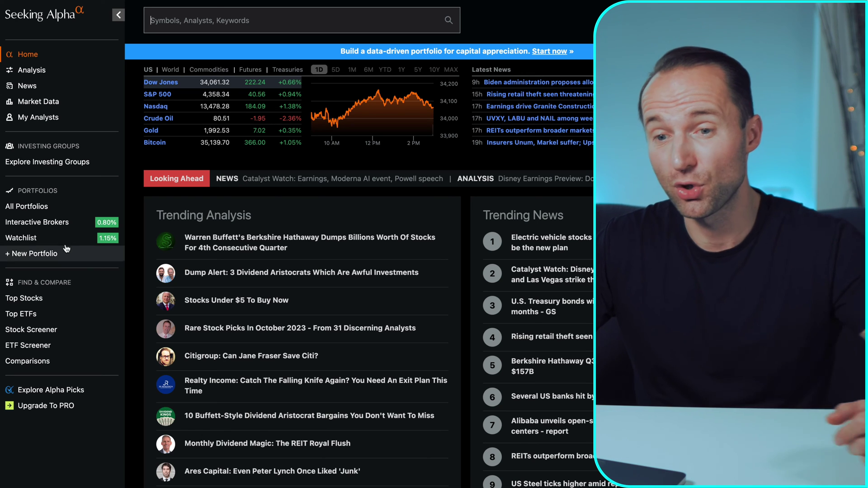
- Open the Interactive Brokers portfolio in Seeking Alpha
{"action": "left_click", "coordinate": [50, 223]}
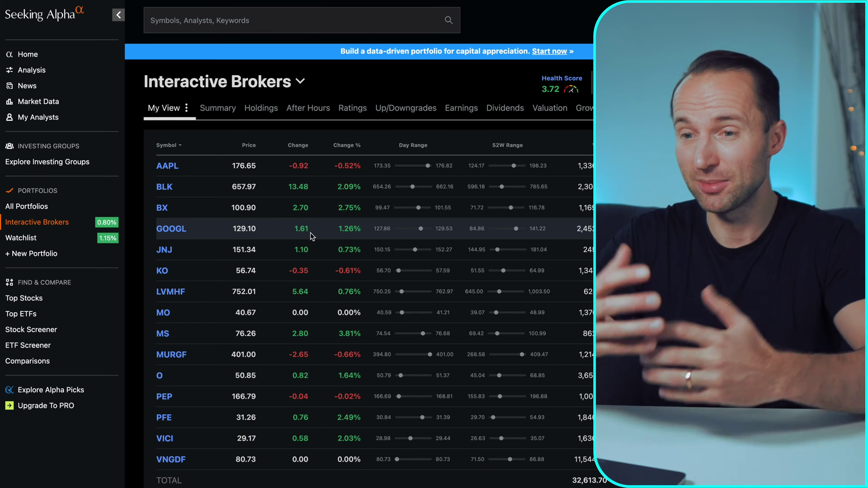
- Open the AAPL stock from the Interactive Brokers portfolio and review its ratings, financials, earnings and dividend scorecard
{"action": "left_click", "coordinate": [167, 167]}
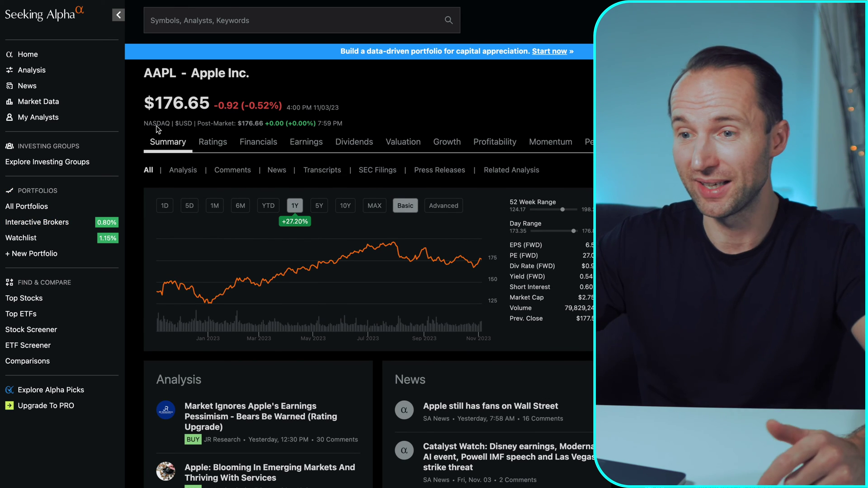
{"action": "left_click", "coordinate": [217, 144]}
{"action": "left_click", "coordinate": [264, 143]}
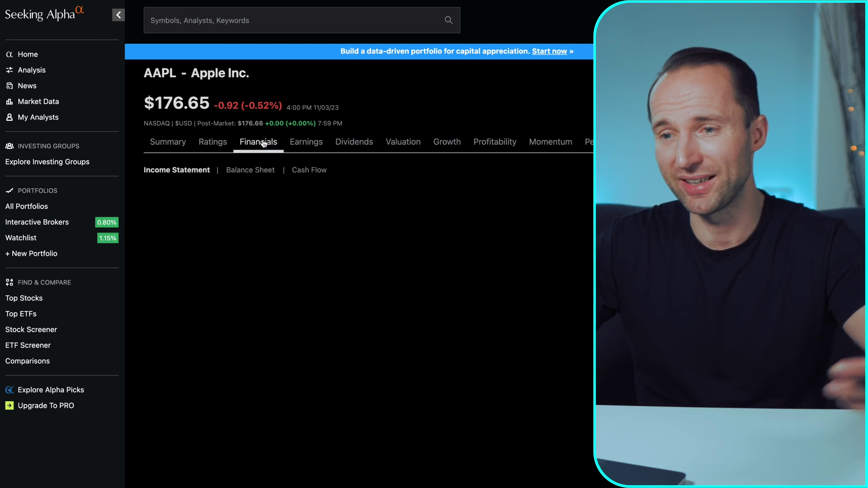
{"action": "left_click", "coordinate": [317, 144]}
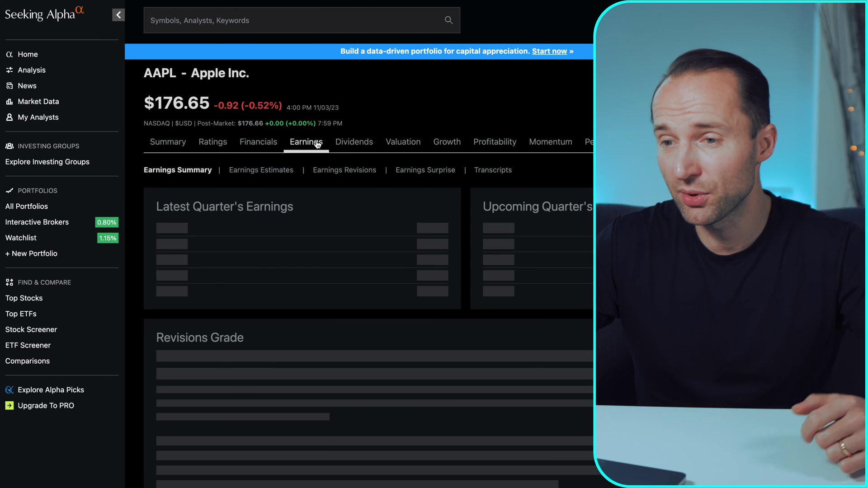
{"action": "left_click", "coordinate": [353, 144]}
{"action": "scroll", "coordinate": [353, 147], "scroll_direction": "down", "scroll_amount": 4}
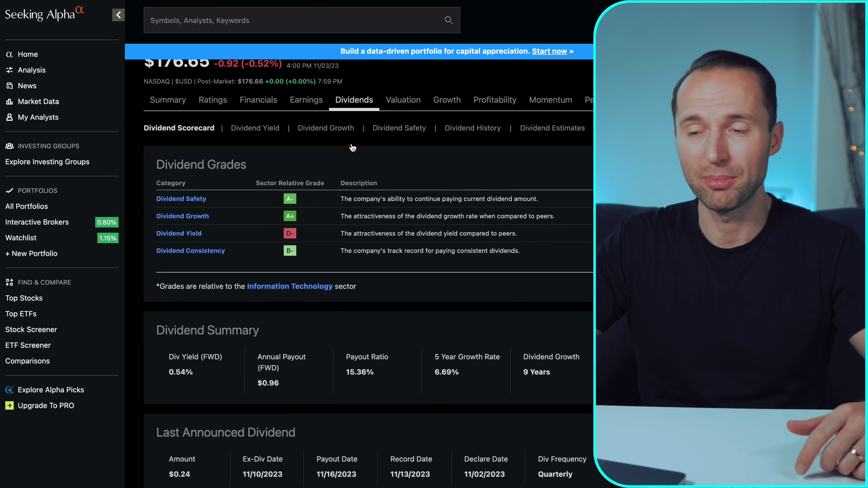
{"action": "scroll", "coordinate": [351, 141], "scroll_direction": "up", "scroll_amount": 4}
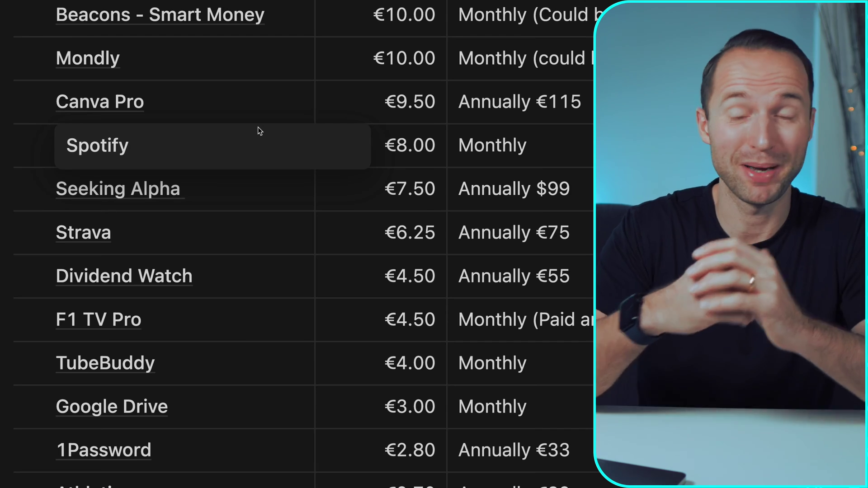
- Examine the Spotify row in the Notion Subscriptions table across its amount, frequency and importance columns
{"action": "scroll", "coordinate": [258, 128], "scroll_direction": "right", "scroll_amount": 5}
{"action": "scroll", "coordinate": [258, 129], "scroll_direction": "right", "scroll_amount": 12}
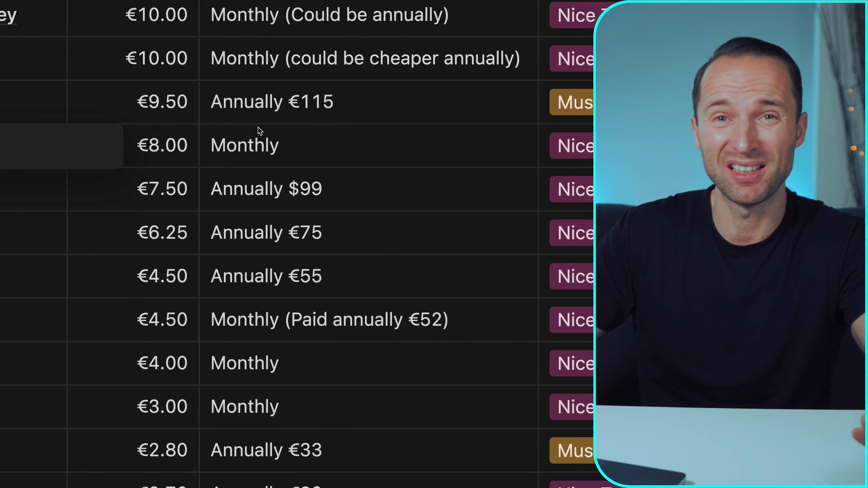
{"action": "scroll", "coordinate": [260, 131], "scroll_direction": "right", "scroll_amount": 2}
{"action": "scroll", "coordinate": [260, 130], "scroll_direction": "left", "scroll_amount": 15}
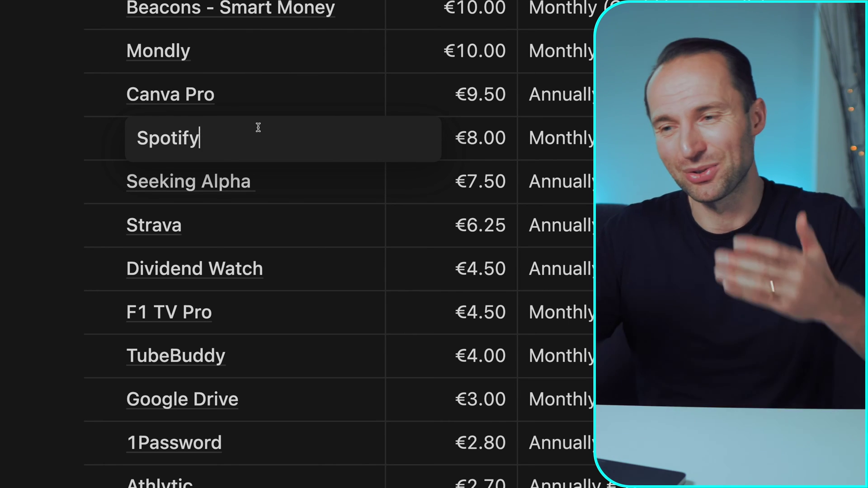
- Go up the subscription list to the Mondly entry and on to Beacons - Smart Money
{"action": "scroll", "coordinate": [258, 127], "scroll_direction": "up", "scroll_amount": 2}
{"action": "scroll", "coordinate": [260, 131], "scroll_direction": "up", "scroll_amount": 2}
{"action": "left_click", "coordinate": [264, 156]}
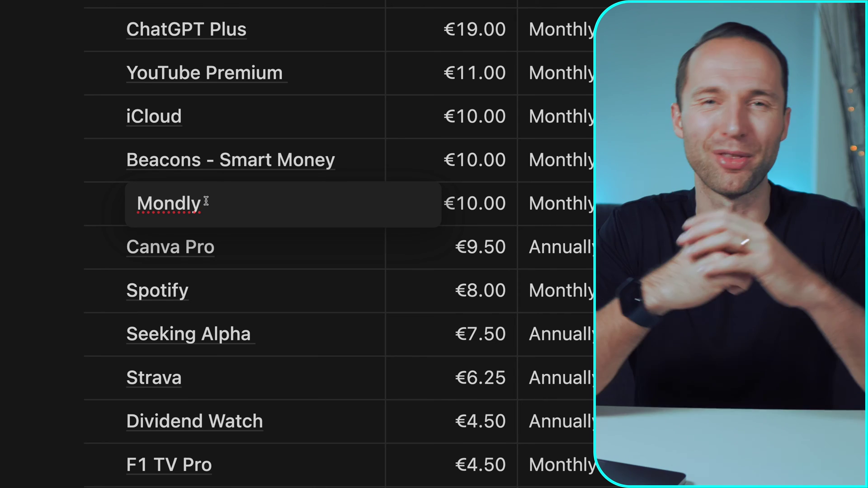
{"action": "key", "text": "Up"}
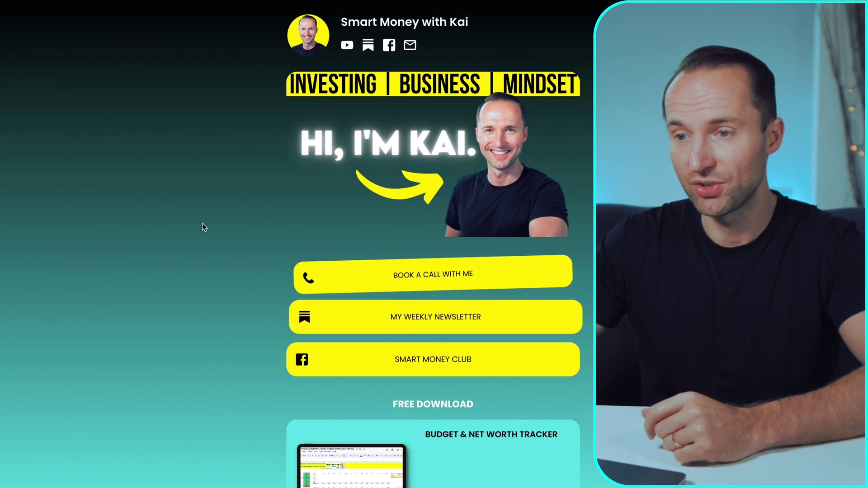
- Look through the Smart Money Beacons page down to the newsletter and disclosure sections, then return to its beginning
{"action": "scroll", "coordinate": [202, 229], "scroll_direction": "down", "scroll_amount": 6}
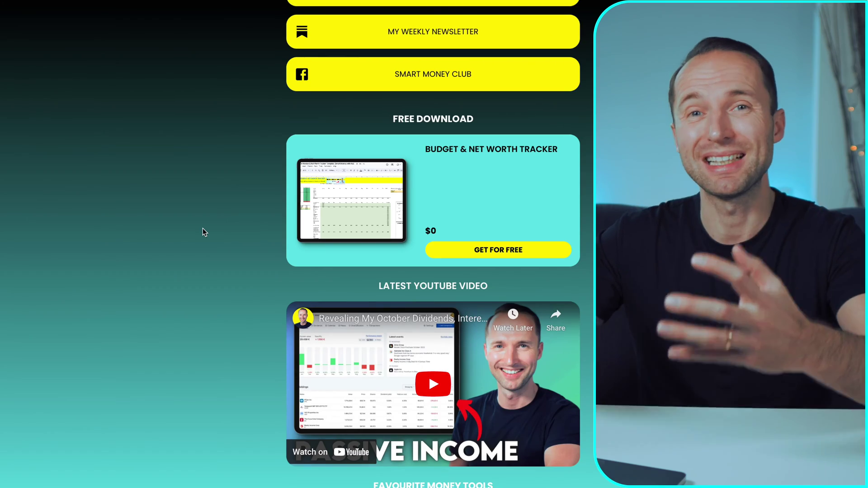
{"action": "scroll", "coordinate": [203, 230], "scroll_direction": "down", "scroll_amount": 14}
{"action": "scroll", "coordinate": [203, 231], "scroll_direction": "down", "scroll_amount": 2}
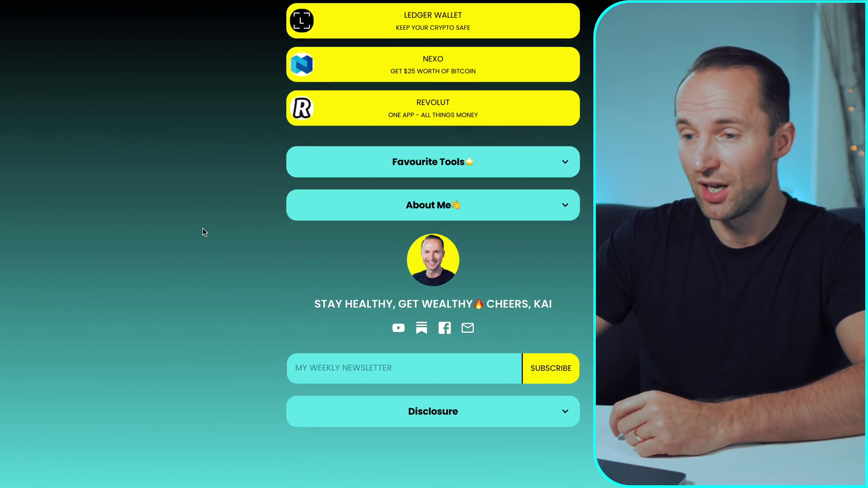
{"action": "key", "text": "Home"}
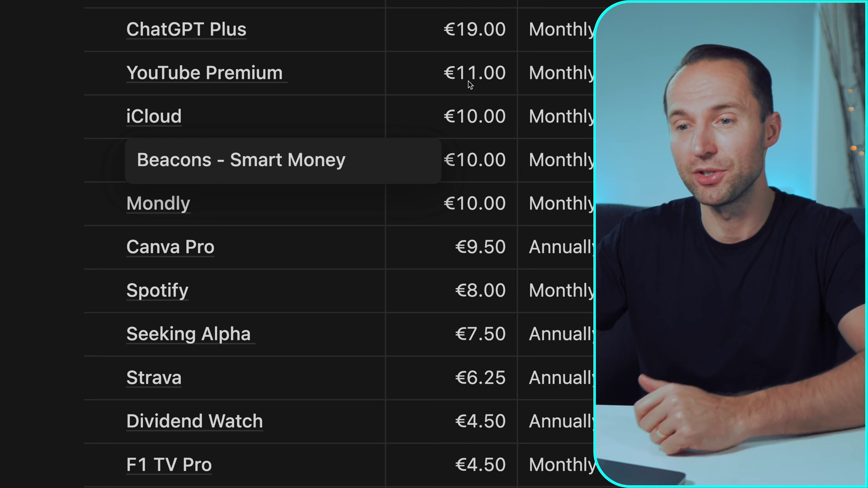
- Go up the Notion subscription names one by one from iCloud through YouTube Premium, ChatGPT Plus and Ecamm to Revolut Ultra
{"action": "left_click", "coordinate": [228, 115]}
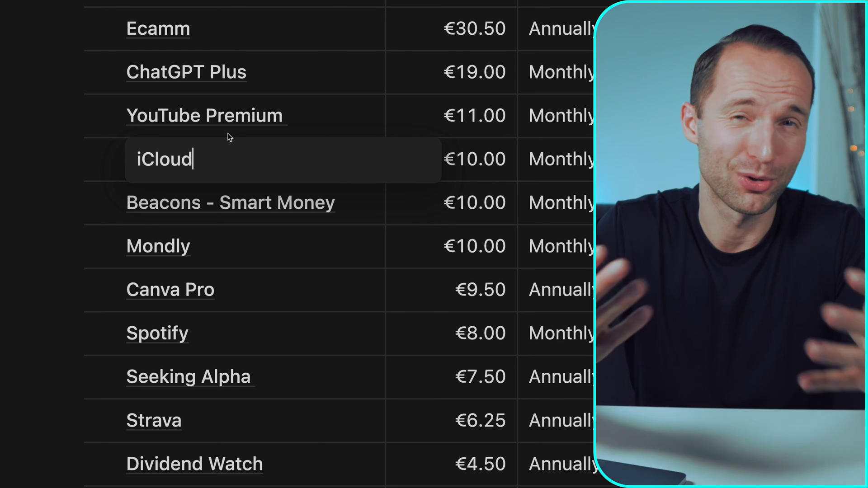
{"action": "left_click", "coordinate": [229, 135]}
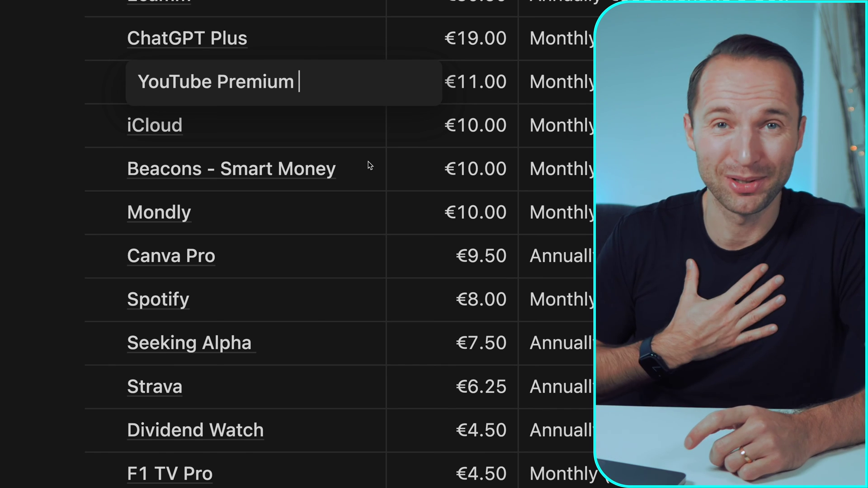
{"action": "key", "text": "Up"}
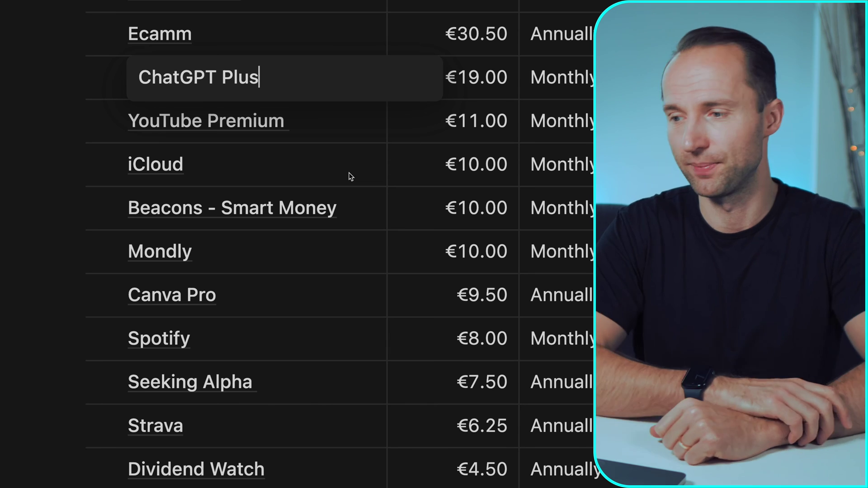
{"action": "left_click", "coordinate": [229, 30]}
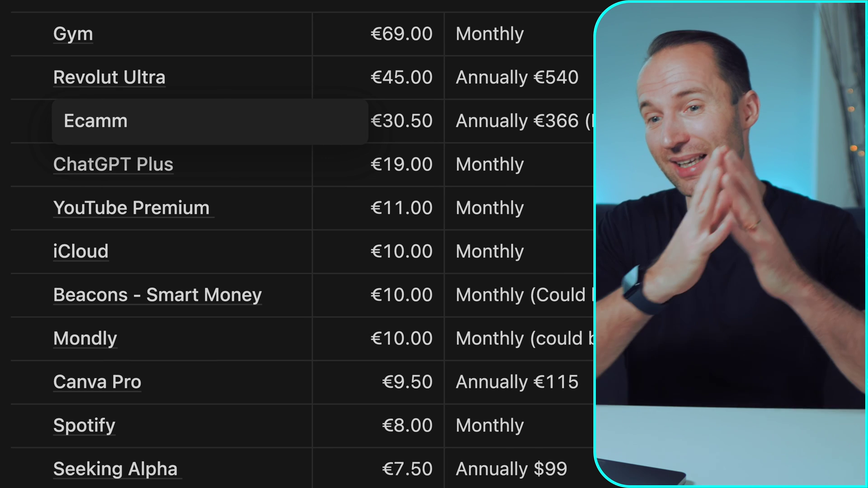
{"action": "left_click", "coordinate": [184, 69]}
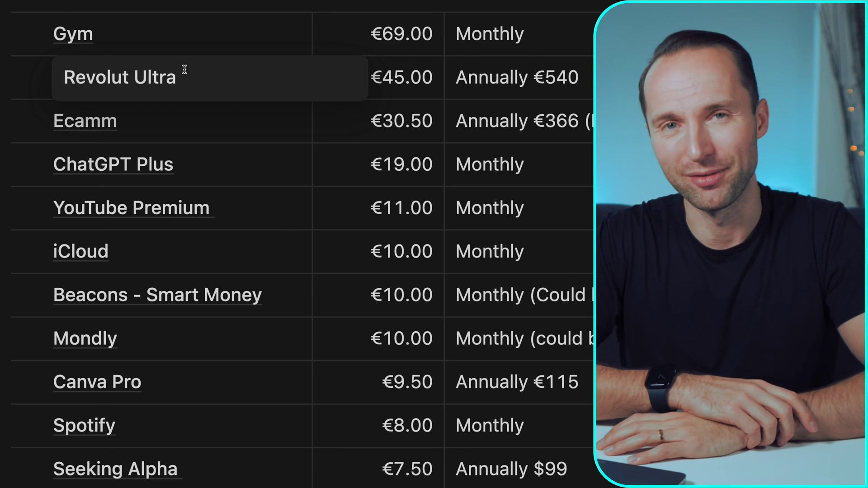
- Select the Gym subscription and examine its amount, frequency, importance and purpose before returning to the Name column
{"action": "left_click", "coordinate": [125, 34]}
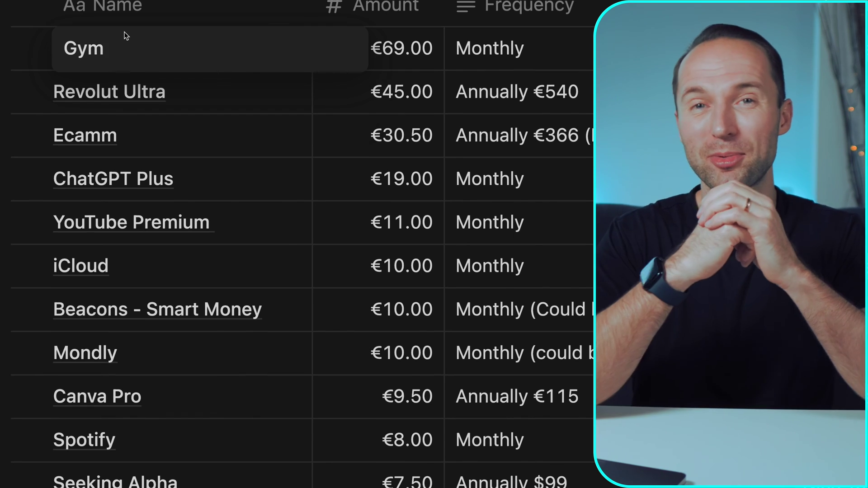
{"action": "scroll", "coordinate": [125, 35], "scroll_direction": "right", "scroll_amount": 5}
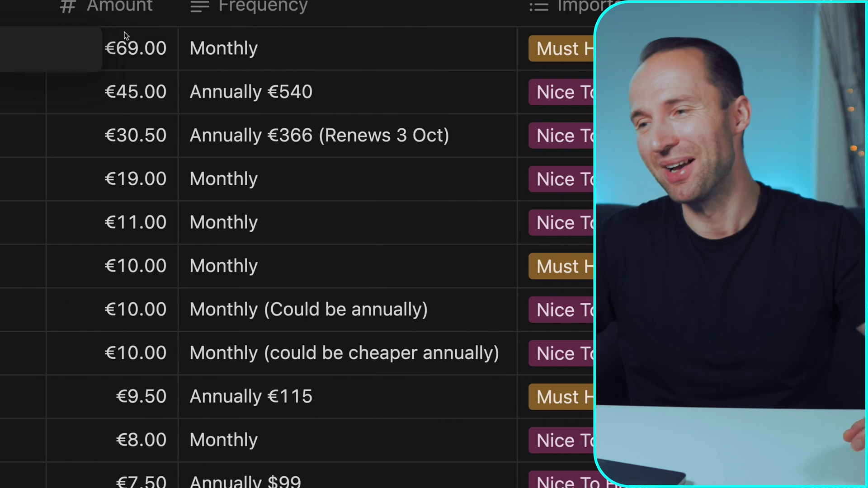
{"action": "scroll", "coordinate": [126, 35], "scroll_direction": "right", "scroll_amount": 6}
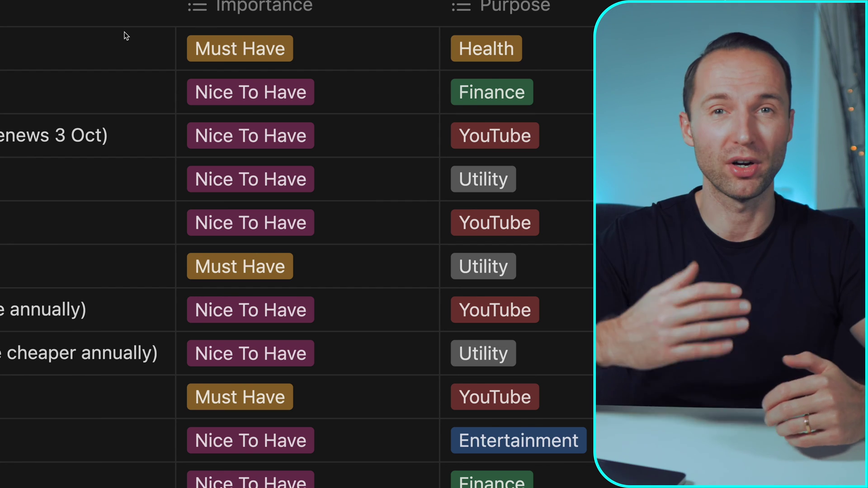
{"action": "scroll", "coordinate": [126, 36], "scroll_direction": "left", "scroll_amount": 10}
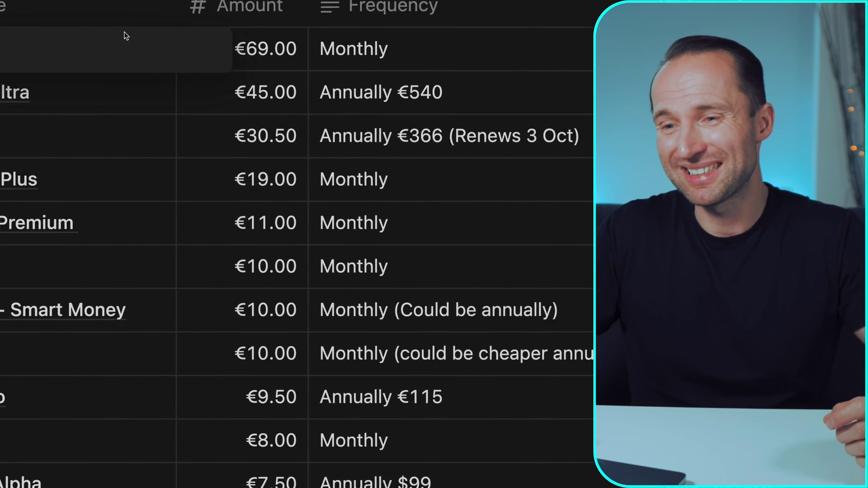
{"action": "scroll", "coordinate": [126, 36], "scroll_direction": "left", "scroll_amount": 4}
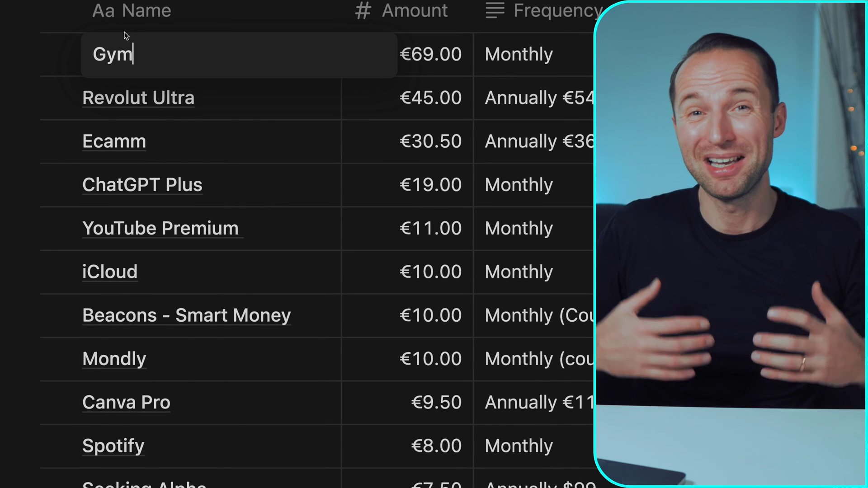